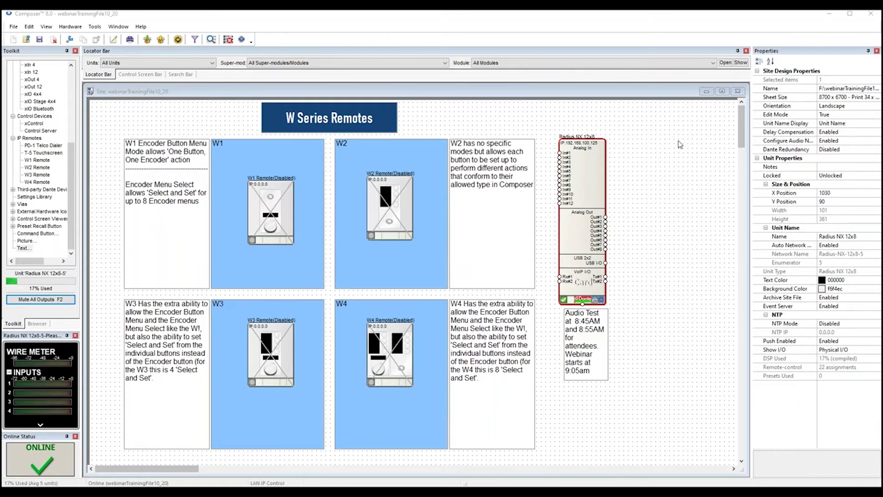
Open the W1 Remote's Unit Properties dialog and move it up and to the right
right_click(270, 219)
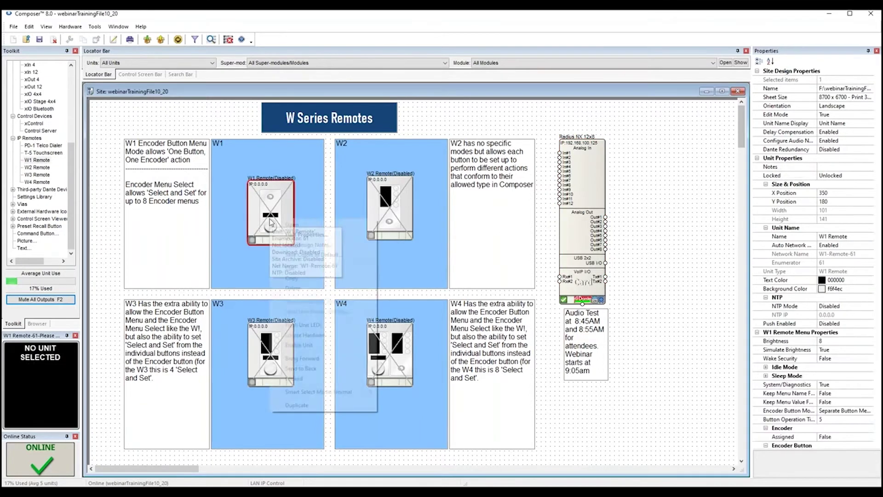
click(314, 237)
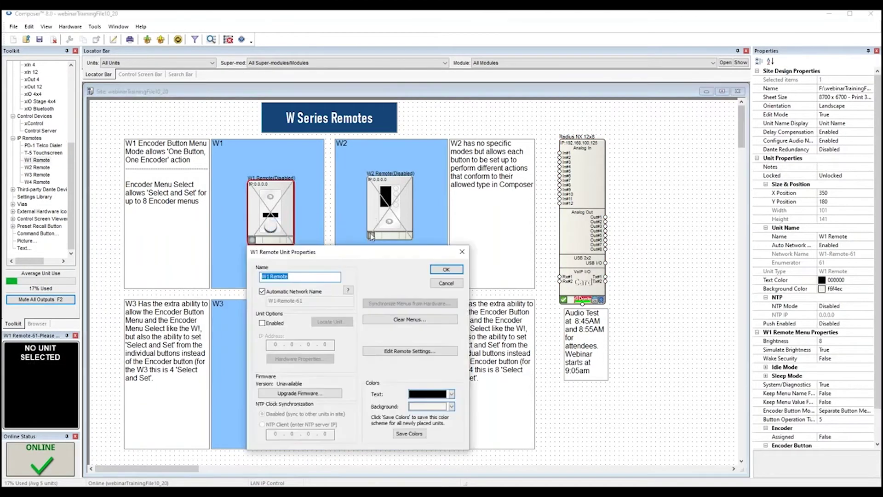
drag(371, 252, 414, 183)
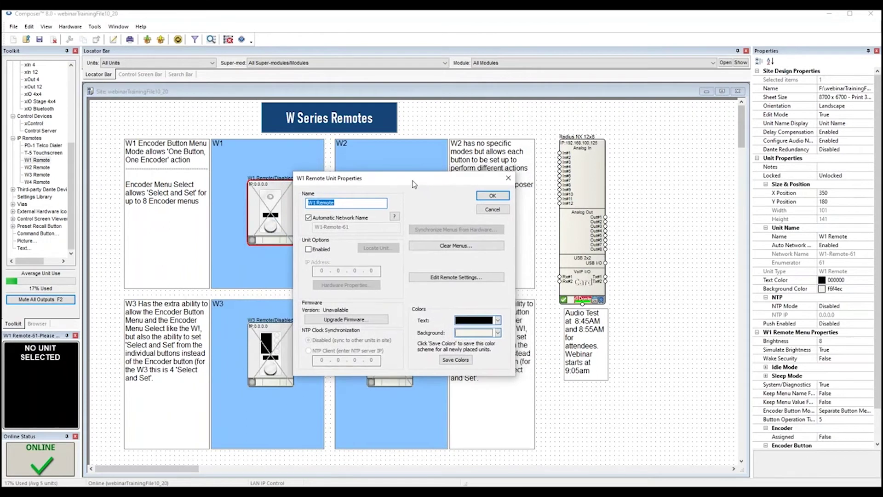
Review the W1 remote settings, keeping Encoder Button Menu mode with a 5 sec timeout
click(453, 278)
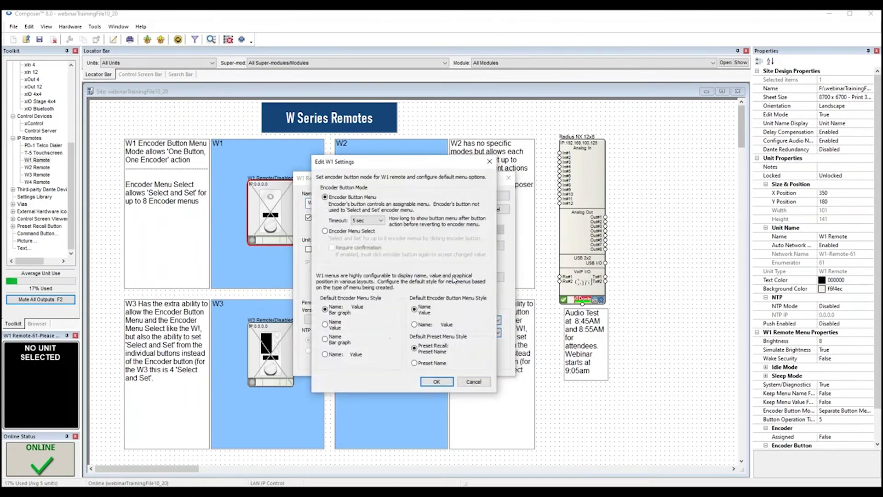
drag(408, 137, 401, 134)
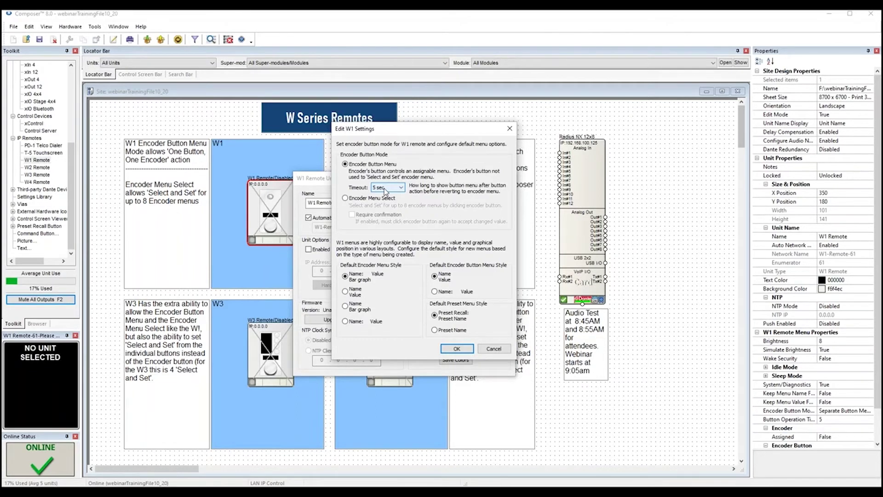
click(457, 349)
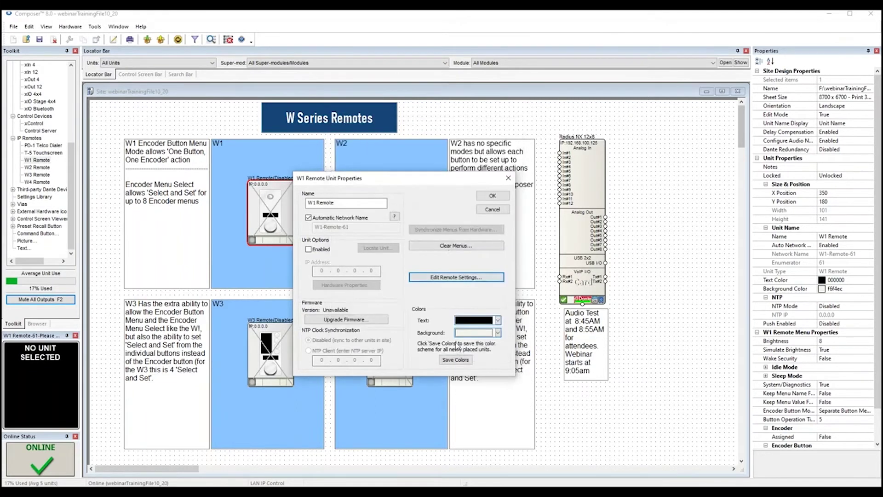
click(497, 195)
Open the W1 remote diagnostics simulator and the Radius NX 12x8 unit's design
right_click(276, 213)
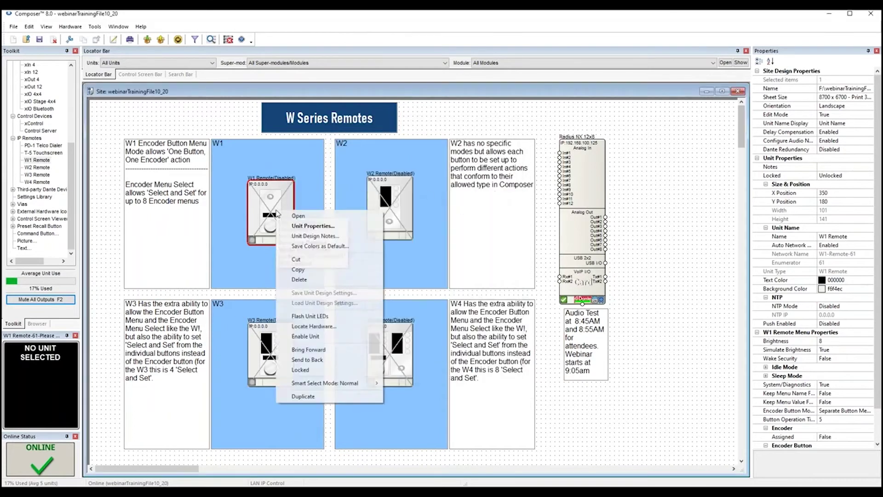
click(297, 216)
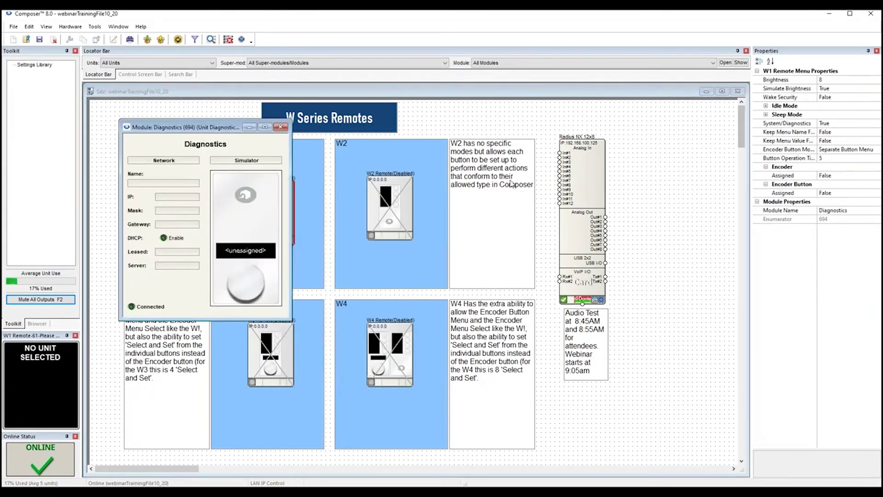
double_click(579, 240)
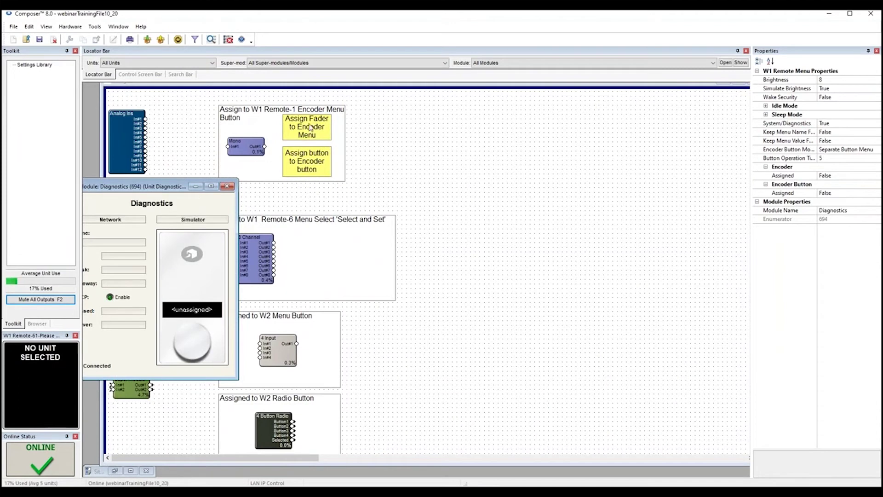
Set the Mono gain Channel 1 fader to -13.6 dB and assign it to the W1 encoder
double_click(246, 146)
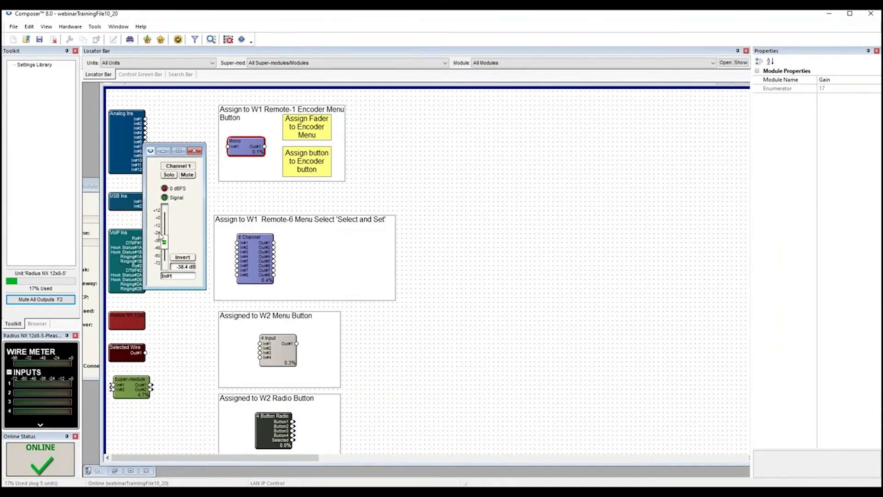
mouse_move(161, 237)
mouse_down()
mouse_move(164, 258)
mouse_move(167, 233)
mouse_up()
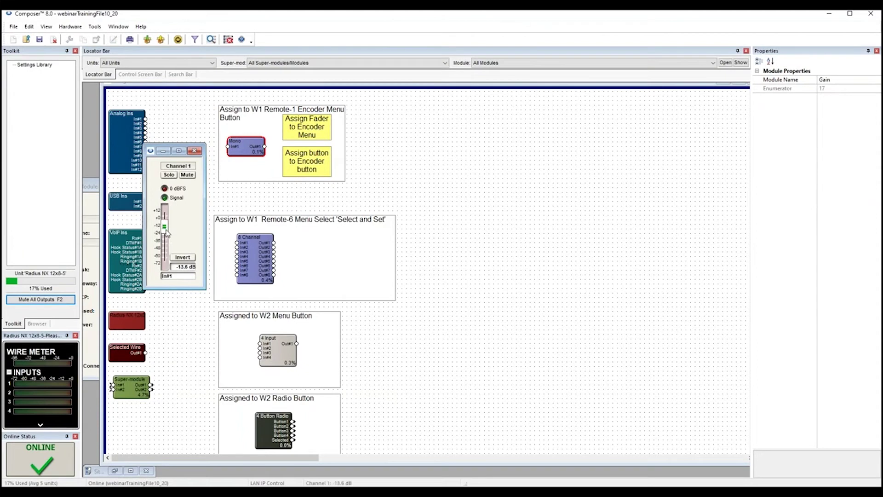
right_click(166, 231)
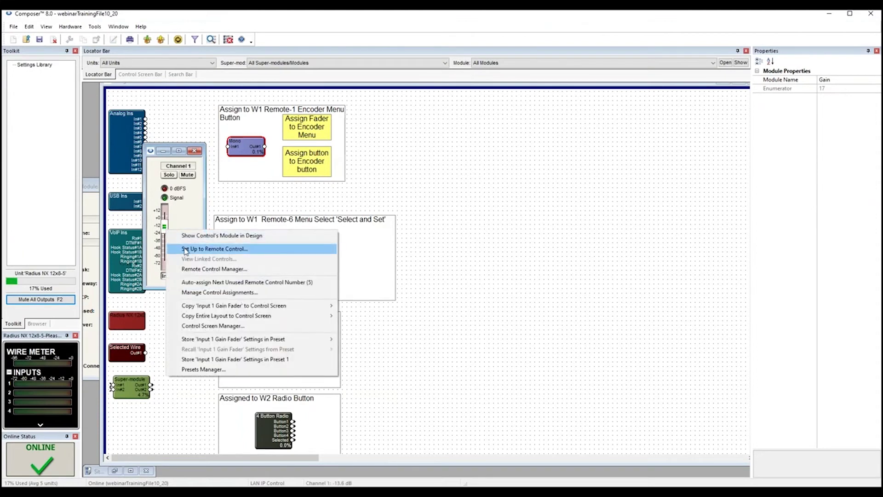
click(215, 249)
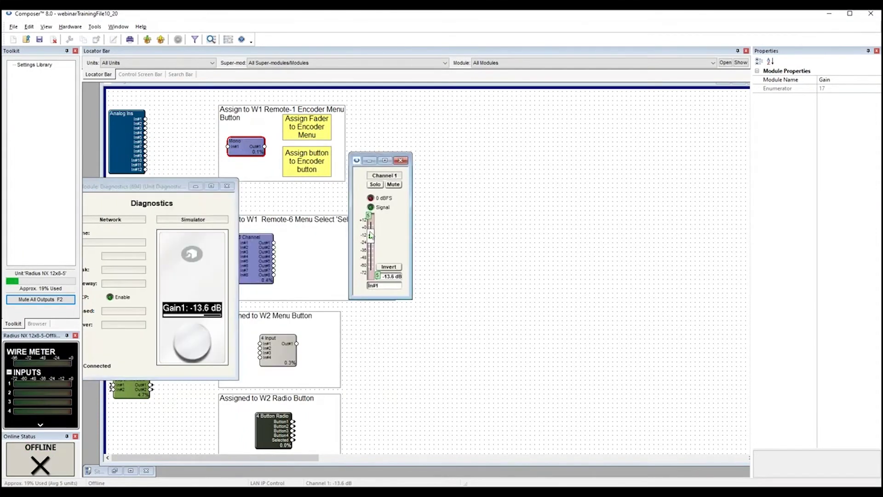
drag(162, 187, 186, 142)
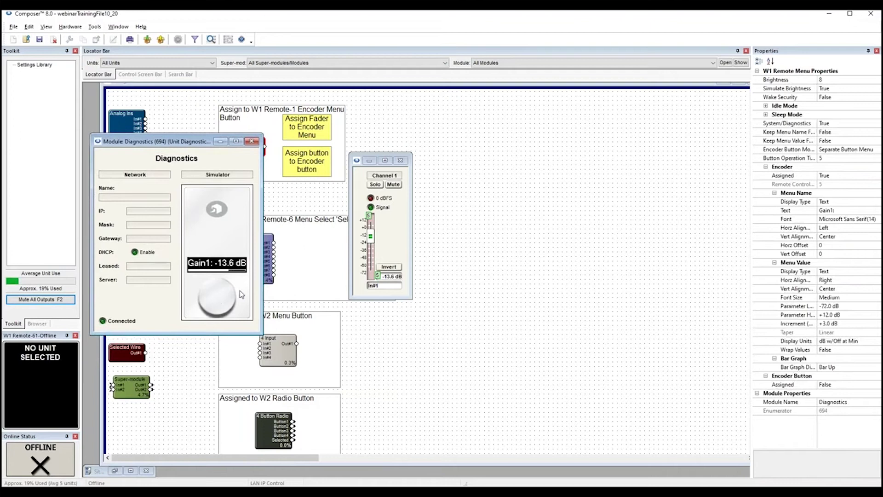
Assign the Channel 1 mute button to the W1 encoder button
drag(185, 141, 176, 174)
right_click(392, 185)
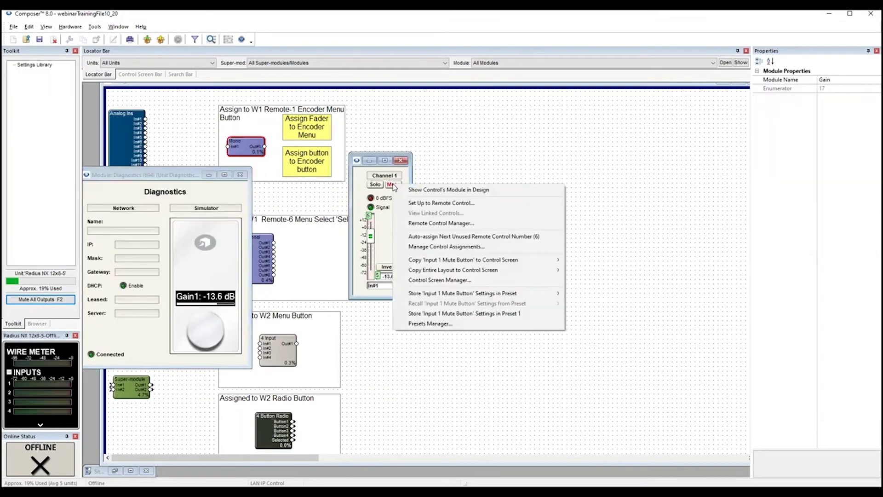
click(412, 204)
key(Return)
click(208, 335)
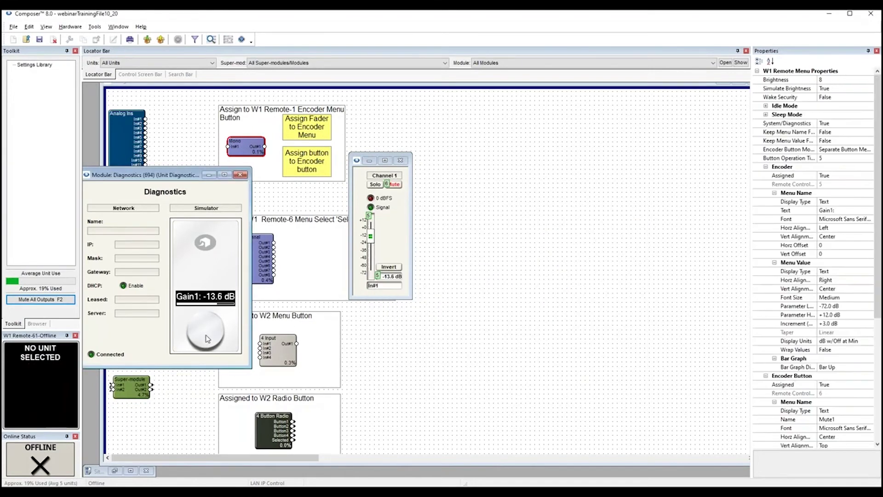
Turn and press the simulator encoder to test gain and mute, then undo the assignments
scroll(208, 338, up, 2)
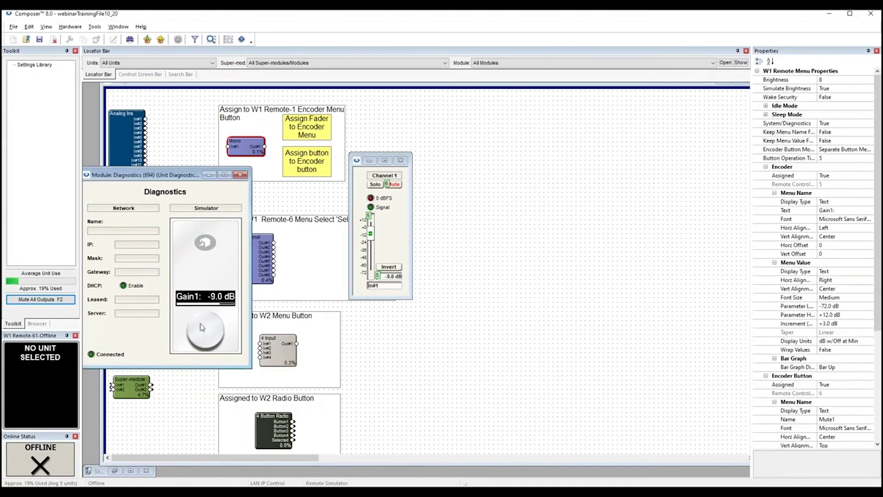
scroll(207, 338, down, 1)
scroll(206, 335, up, 1)
click(206, 328)
key(ctrl+z)
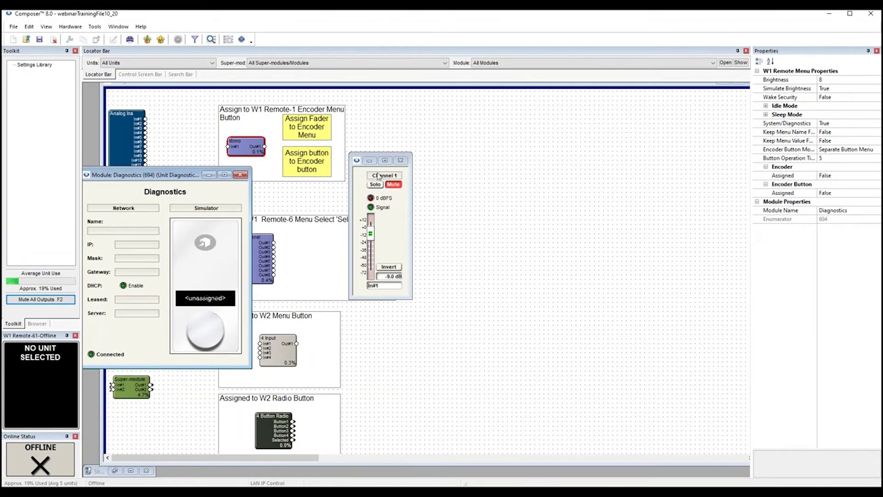
Close the Channel 1 fader window and open W1 Remote Unit Properties from the simulator
click(400, 160)
drag(249, 175, 231, 164)
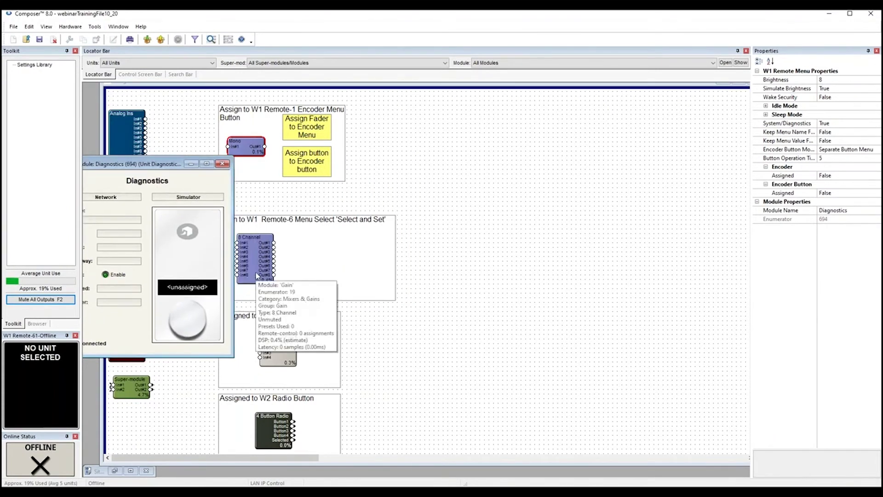
right_click(166, 230)
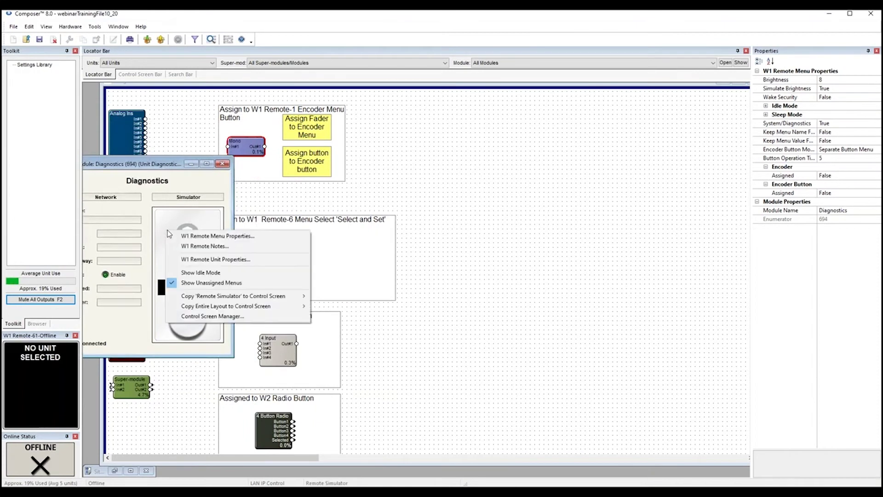
click(198, 260)
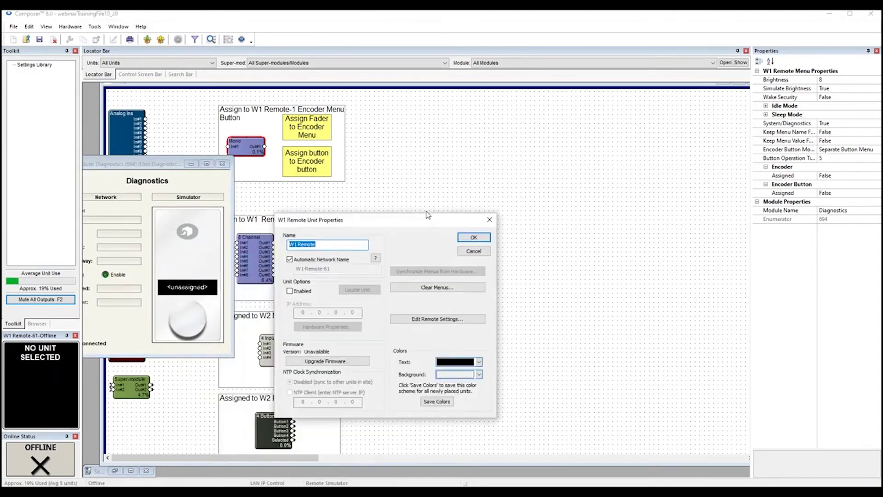
drag(428, 215, 441, 167)
Change the W1 encoder mode to Encoder Menu Select and confirm both dialogs
click(454, 272)
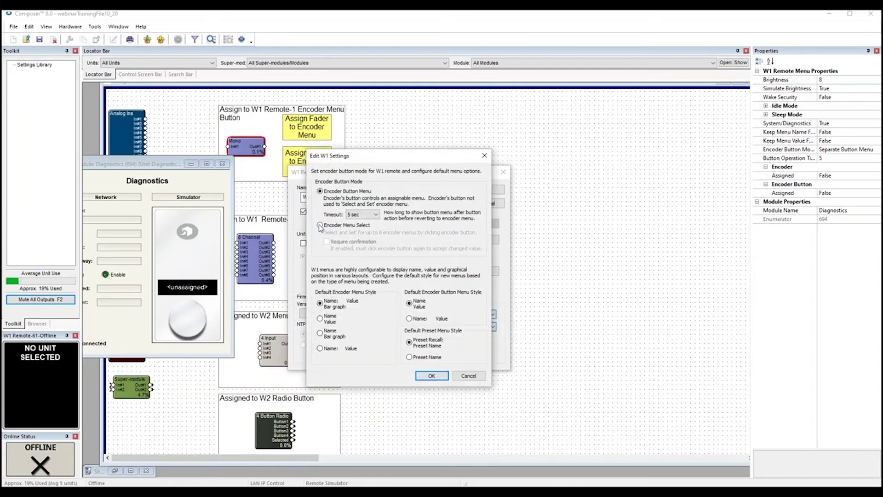
click(320, 225)
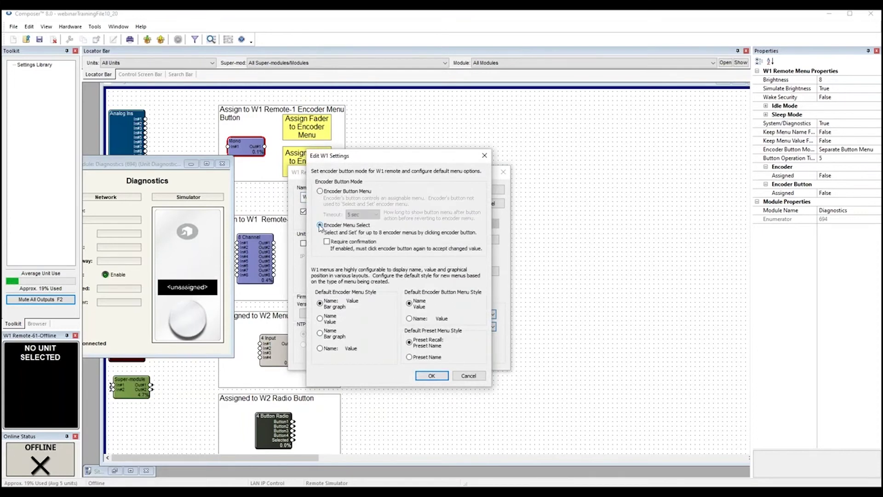
click(431, 375)
click(488, 190)
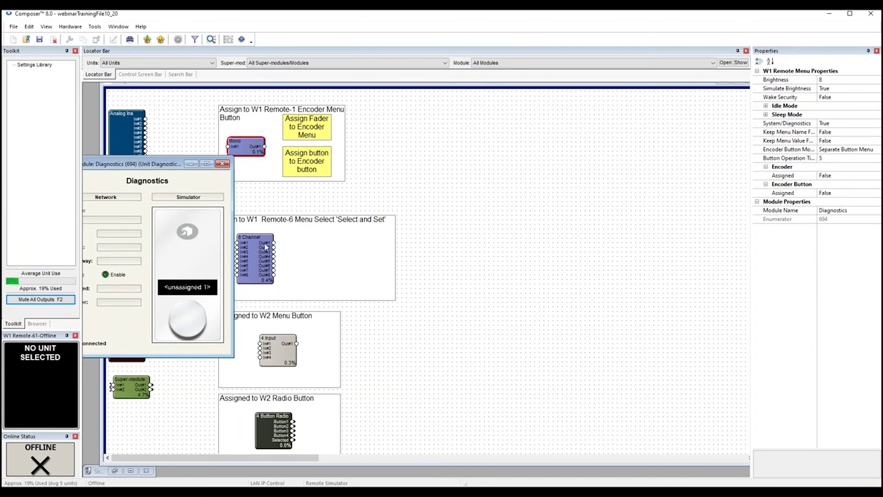
Assign the 8-channel Gain module's Channel 1 fader to W1 Encoder Menu #1
mouse_move(266, 252)
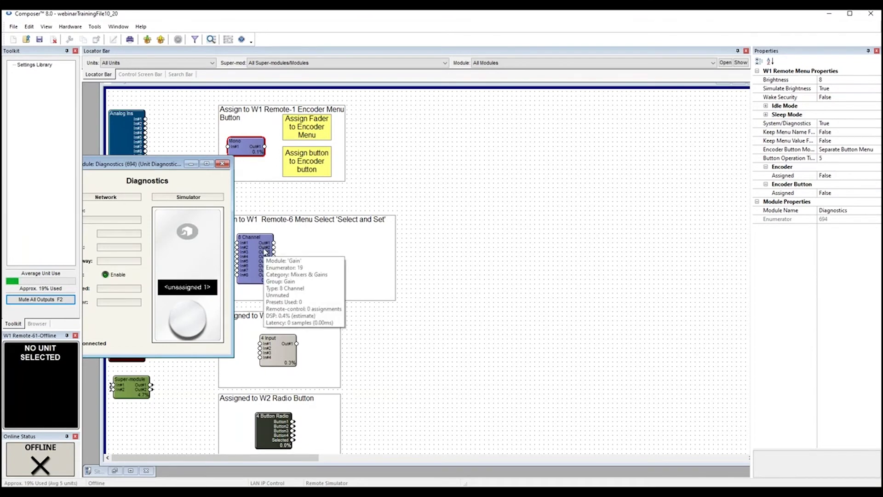
double_click(266, 252)
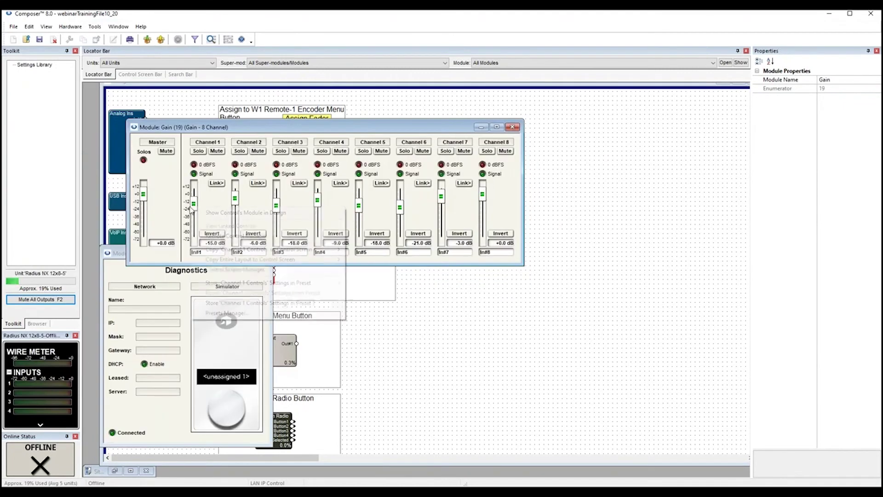
right_click(201, 209)
right_click(202, 207)
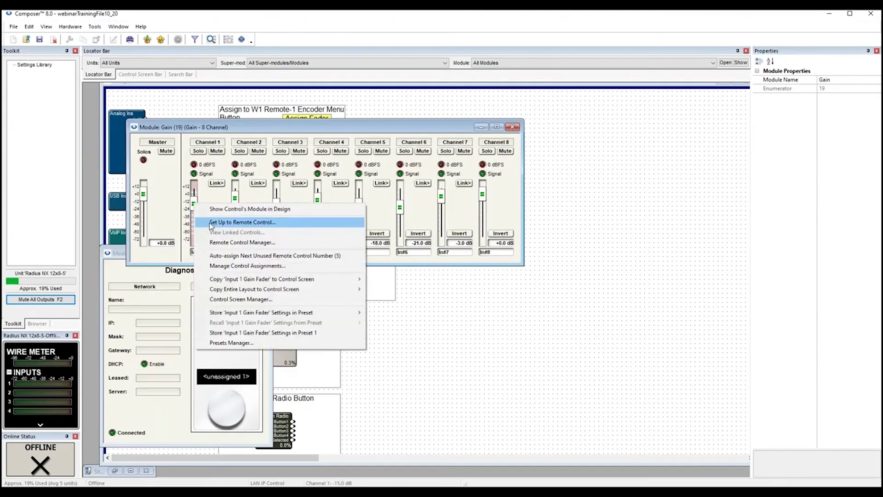
click(239, 222)
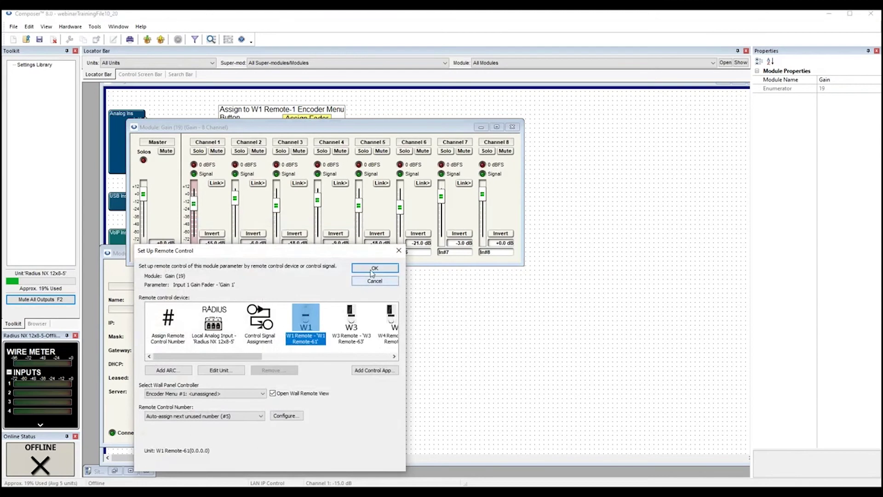
click(193, 393)
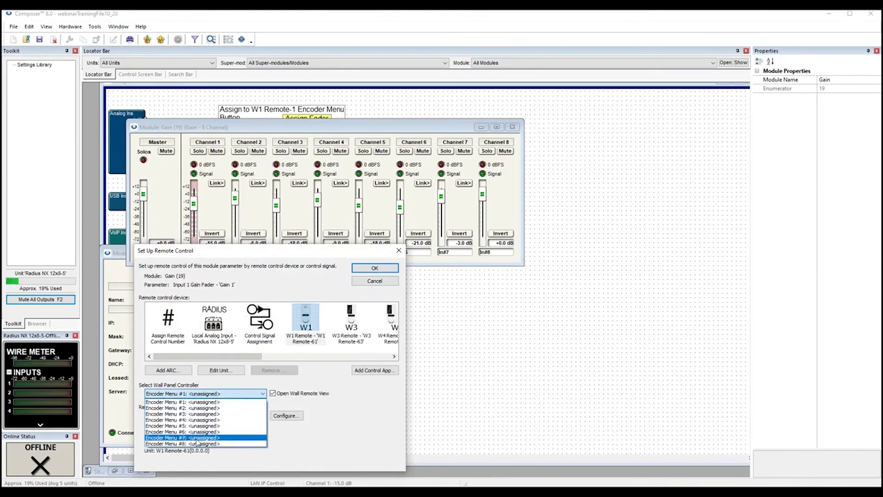
key(Down)
key(Down)
key(Down)
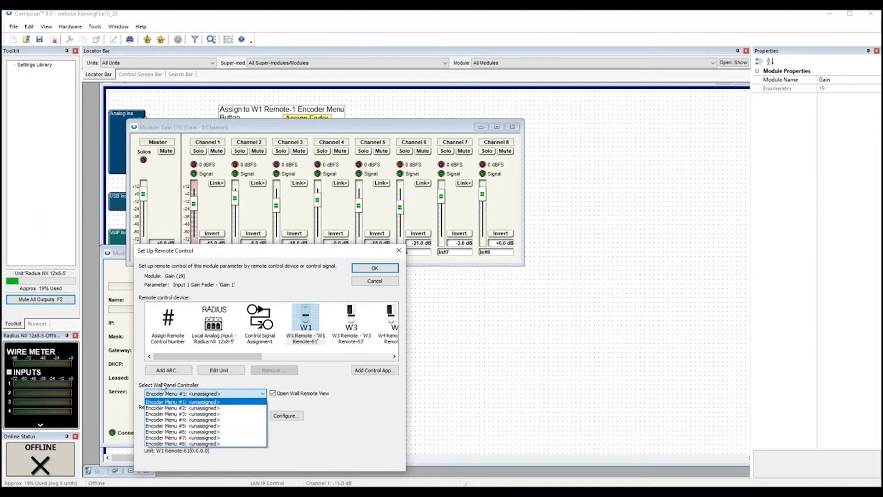
key(Escape)
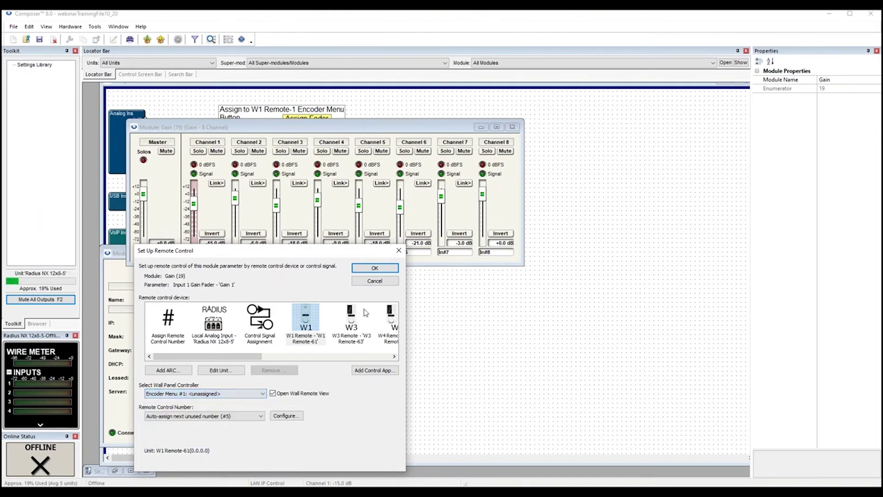
click(375, 268)
Assign the Channel 2 gain fader to the next W1 encoder menu
right_click(235, 193)
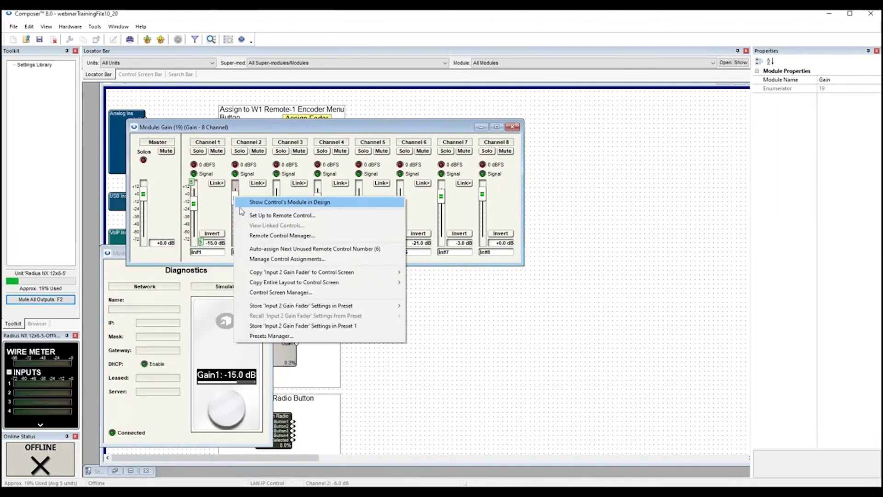
click(258, 215)
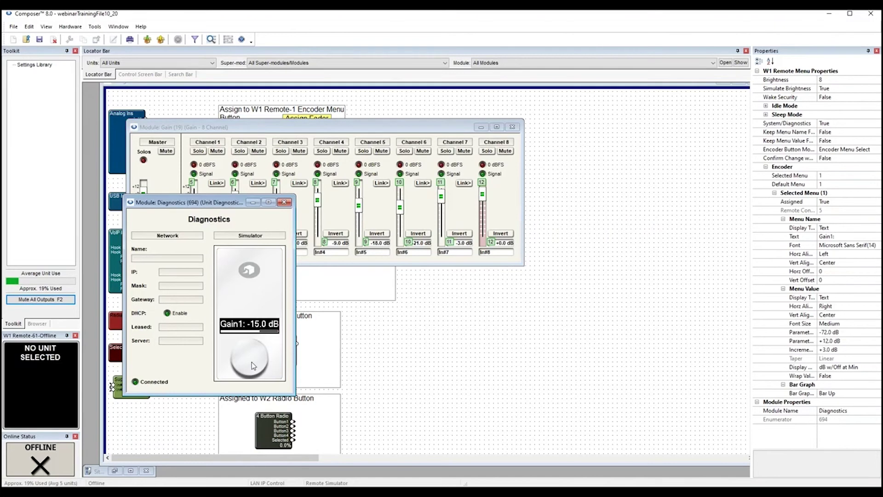
drag(252, 366, 243, 422)
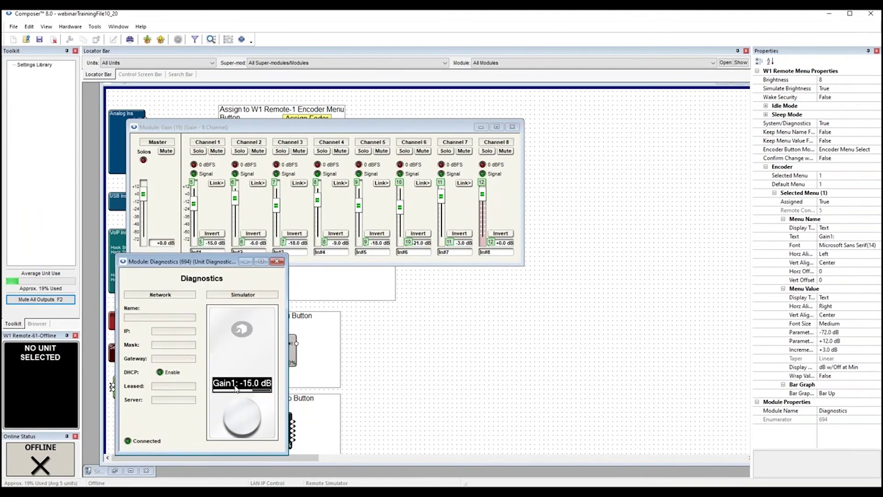
Step the simulator through the Gain2, Gain3 and Gain4 menus, lowering Channel 3 to -21.0 dB
click(244, 422)
click(244, 421)
scroll(245, 429, down, 1)
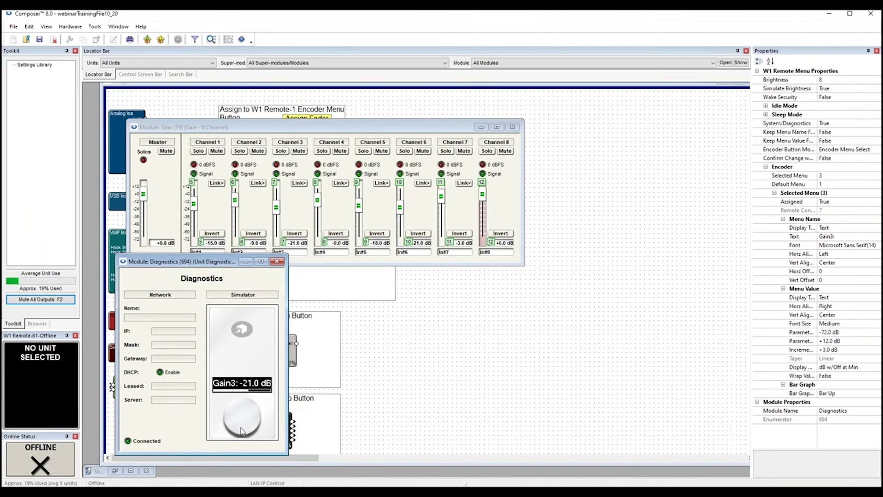
click(244, 427)
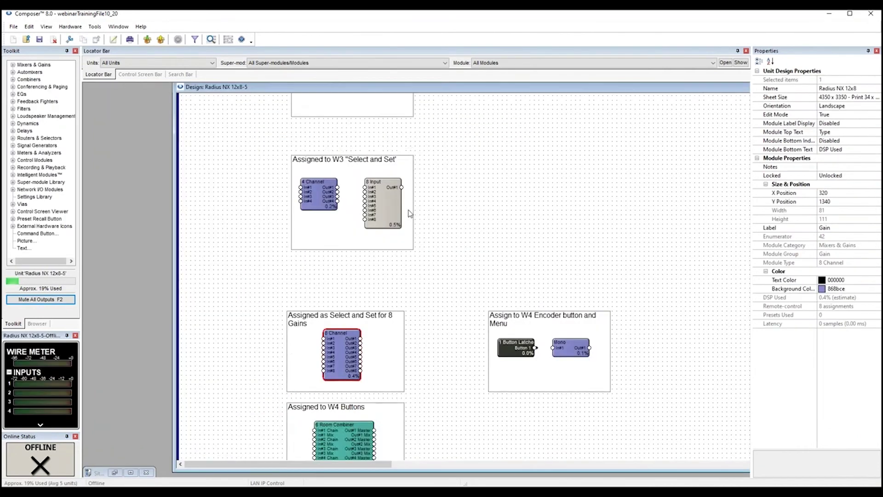
Scroll the design canvas up and restore the Diagnostics simulator as a floating window
scroll(410, 204, up, 3)
scroll(409, 204, up, 4)
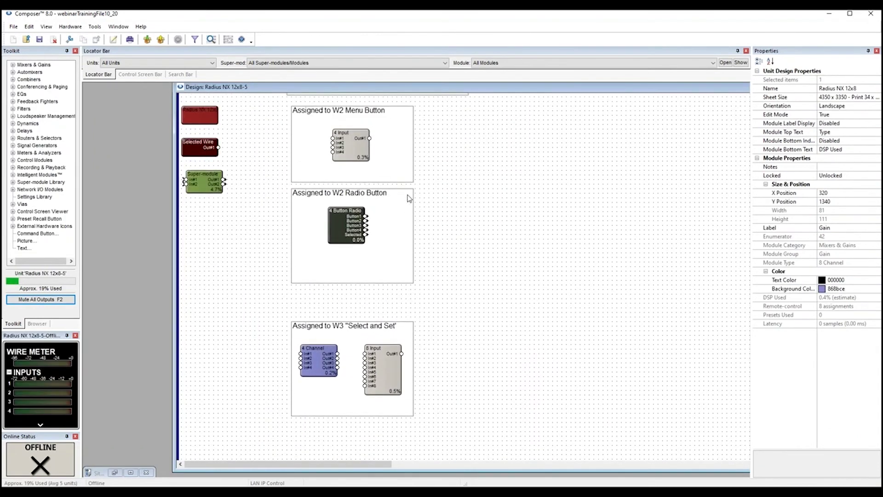
scroll(408, 194, up, 3)
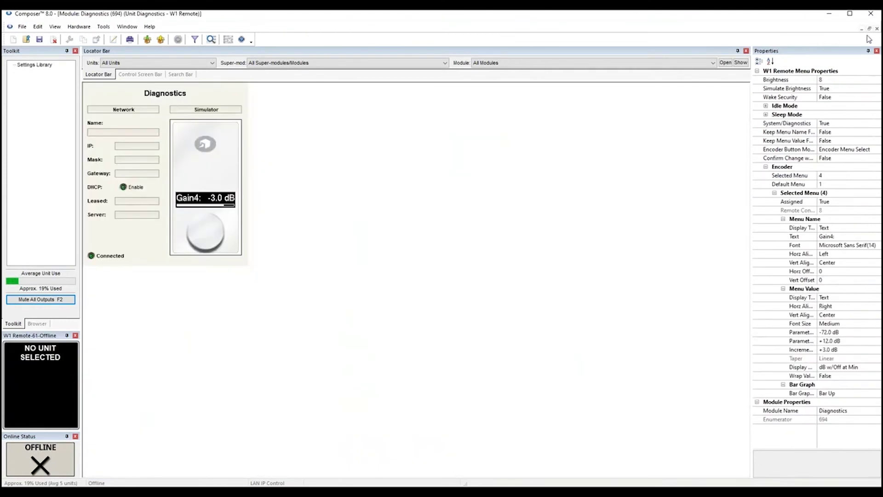
click(869, 29)
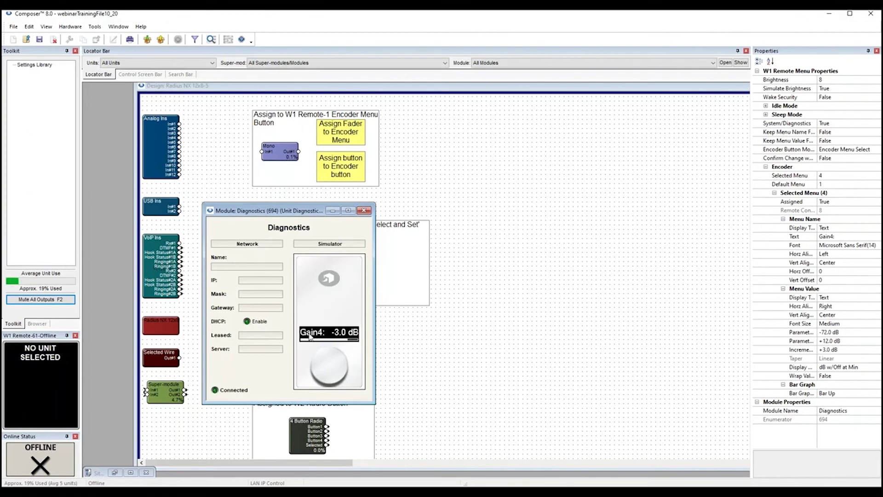
Review the W1 encoder settings from Unit Properties, cancelling without changing Encoder Menu Select
right_click(335, 293)
click(362, 318)
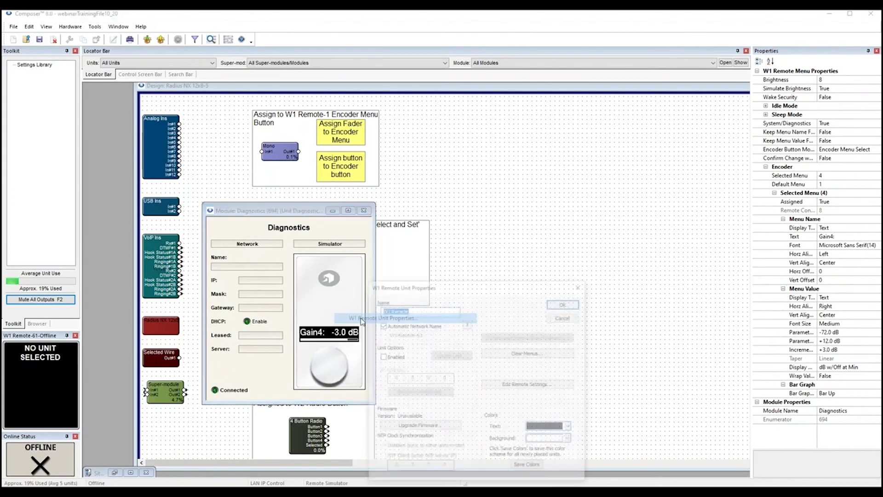
click(352, 275)
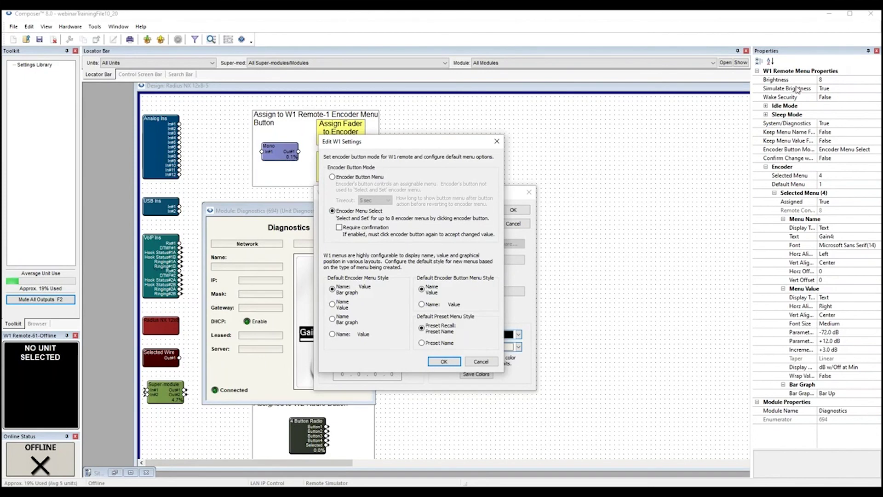
click(481, 361)
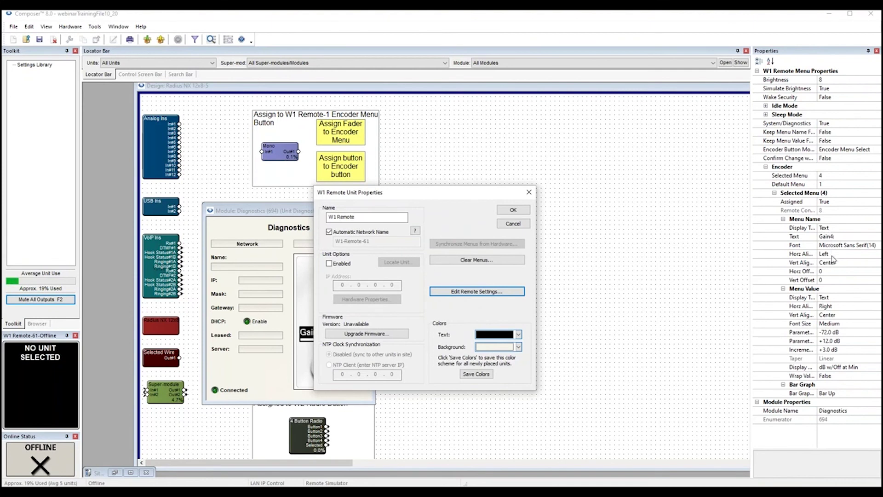
Set Menu Name Horz Align to Right and Menu Value Horz Align to Left
key(Escape)
click(828, 253)
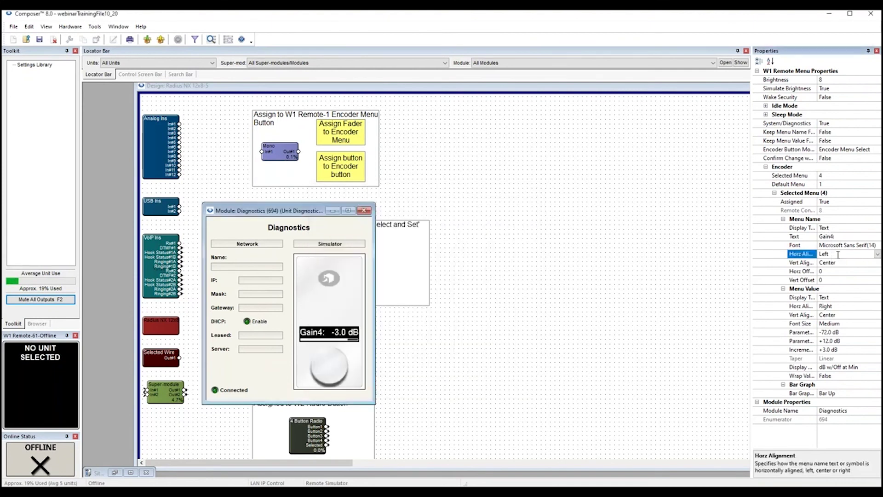
click(877, 254)
click(828, 279)
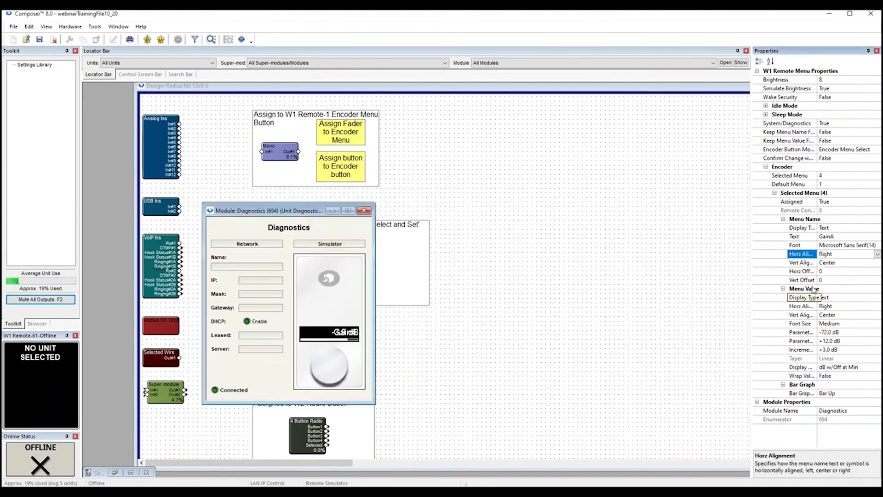
click(835, 306)
click(878, 306)
click(868, 316)
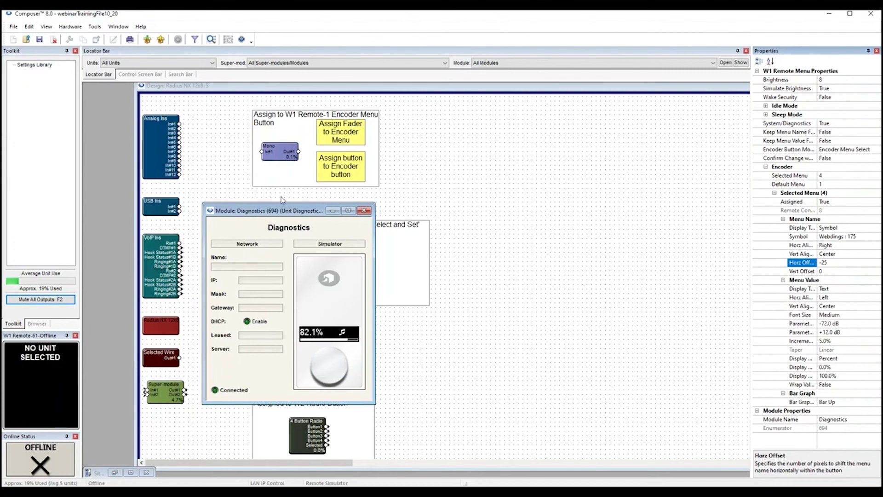
drag(304, 211, 347, 194)
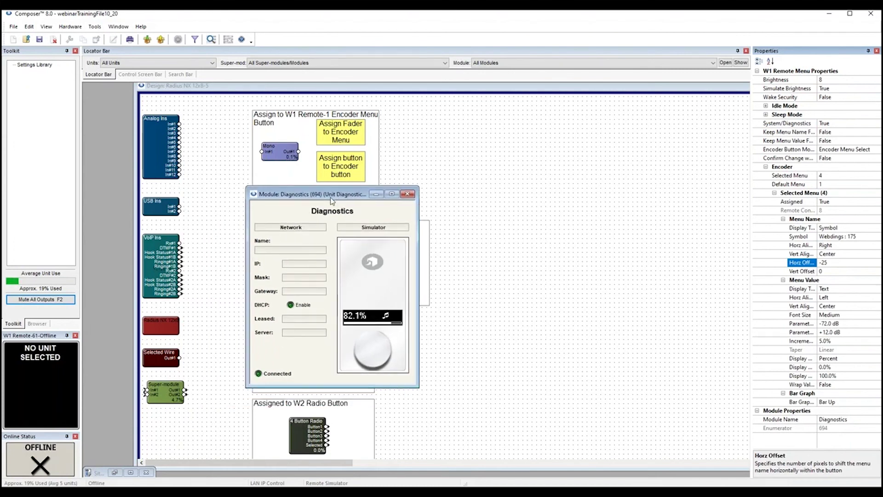